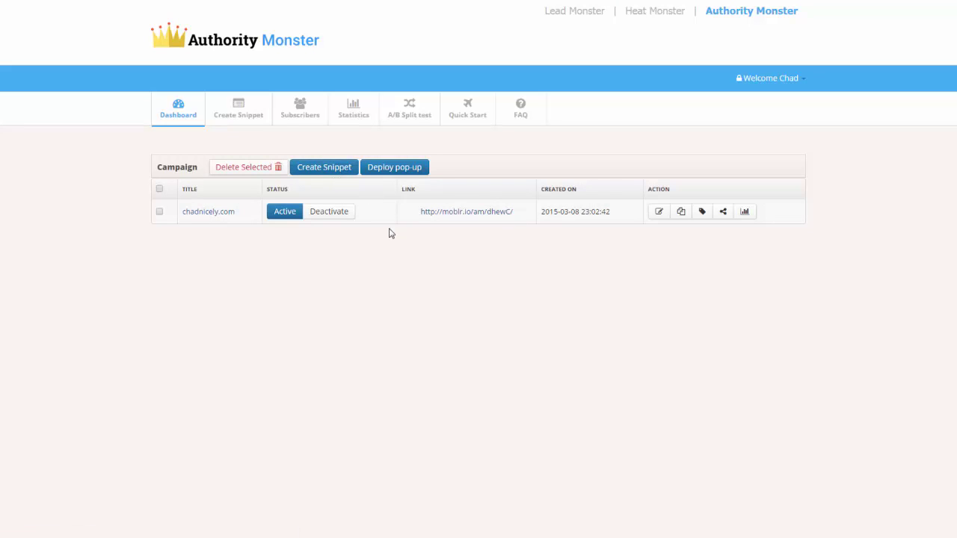
# Start a new pop-up deployment and name the campaign Social Directory
pyautogui.click(419, 172)
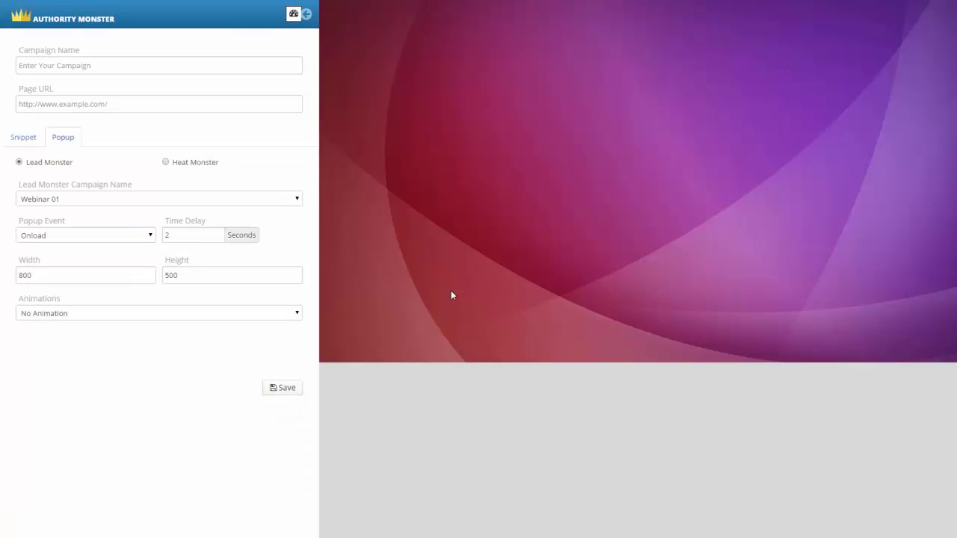
pyautogui.click(139, 67)
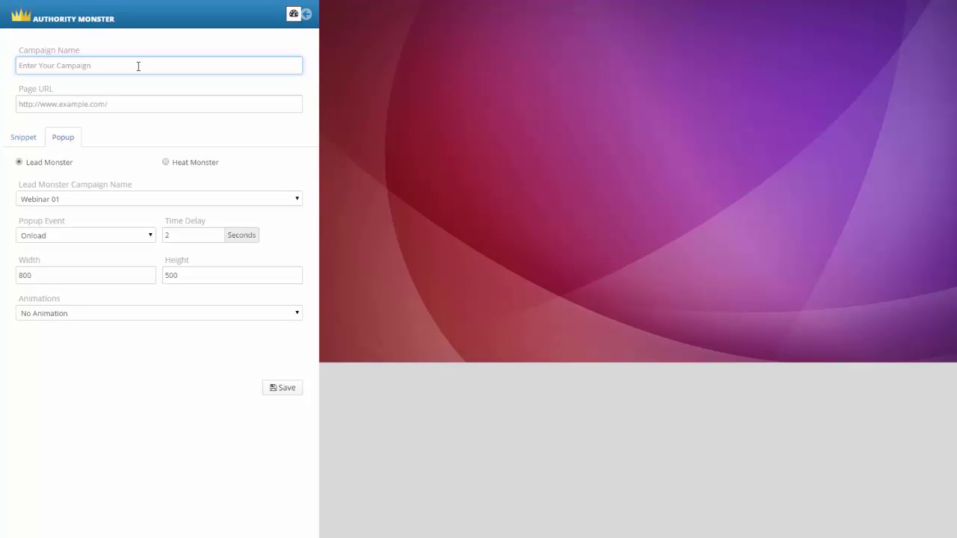
pyautogui.write('Social Dire')
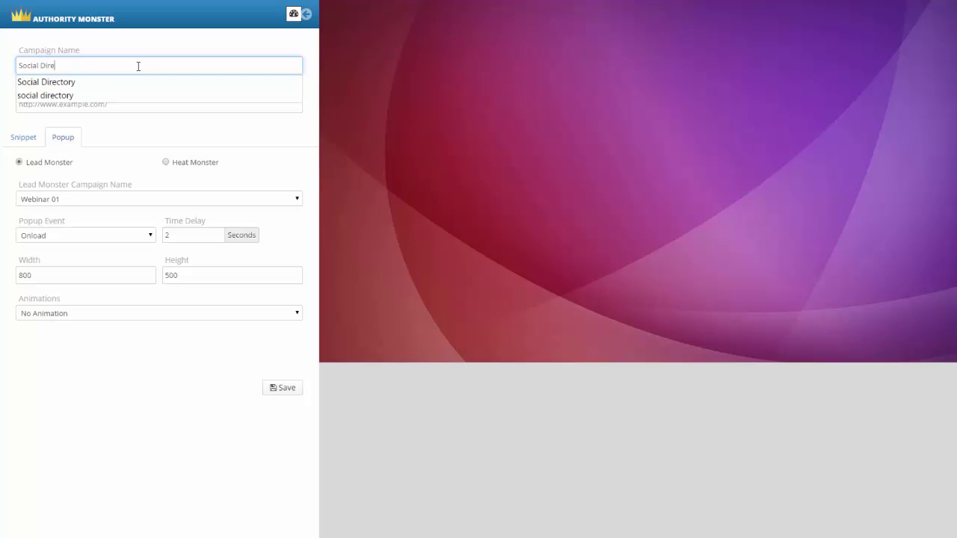
pyautogui.click(97, 84)
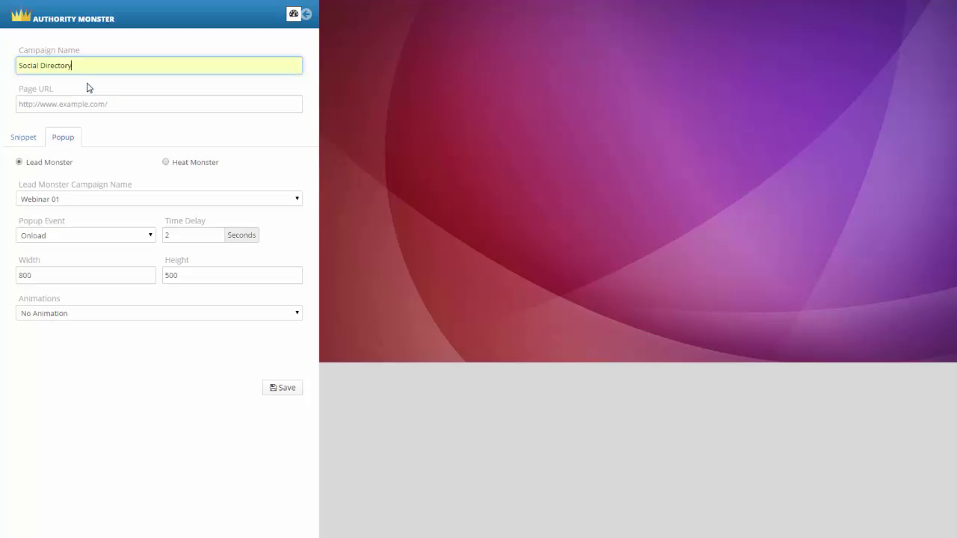
pyautogui.click(139, 108)
pyautogui.write('h')
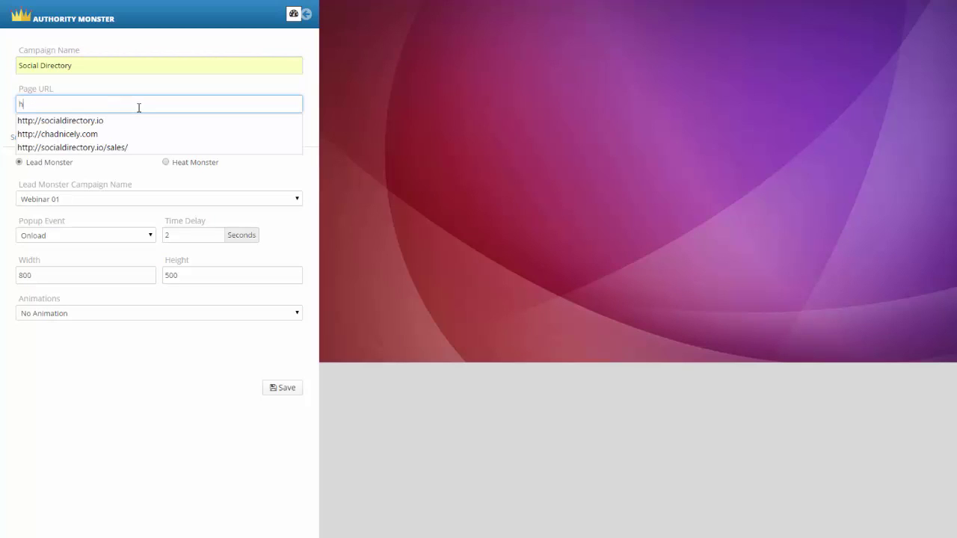
pyautogui.write('ttp://soc')
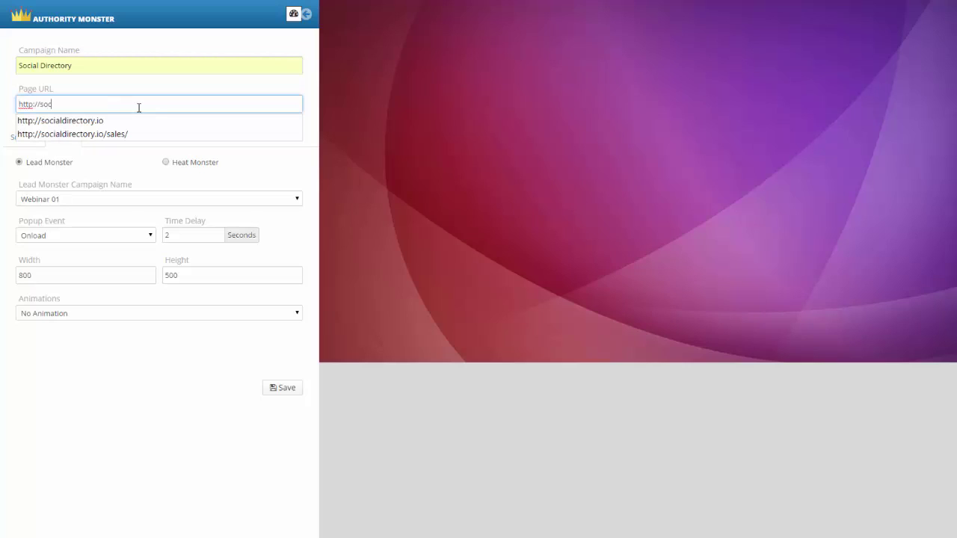
pyautogui.write('ialdirecot')
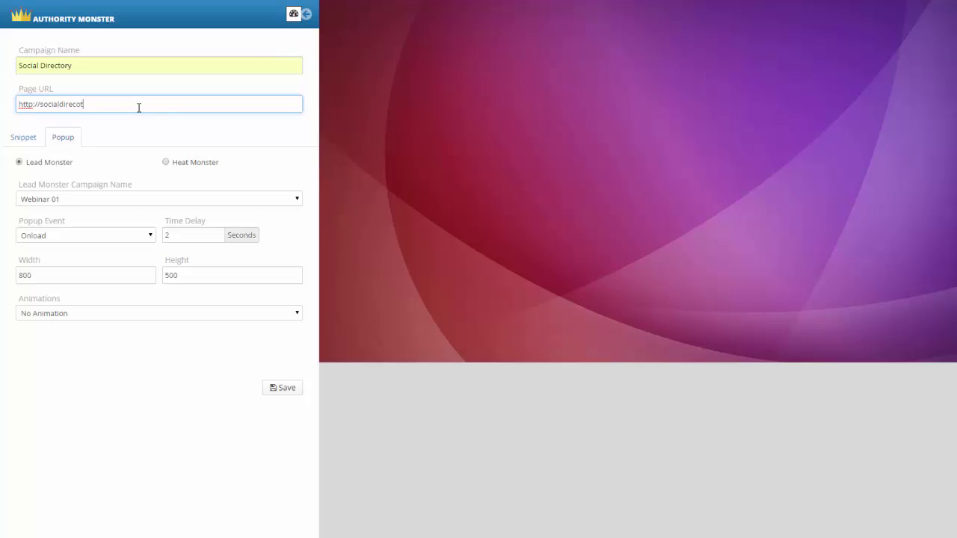
pyautogui.press('BackSpace')
pyautogui.press('BackSpace')
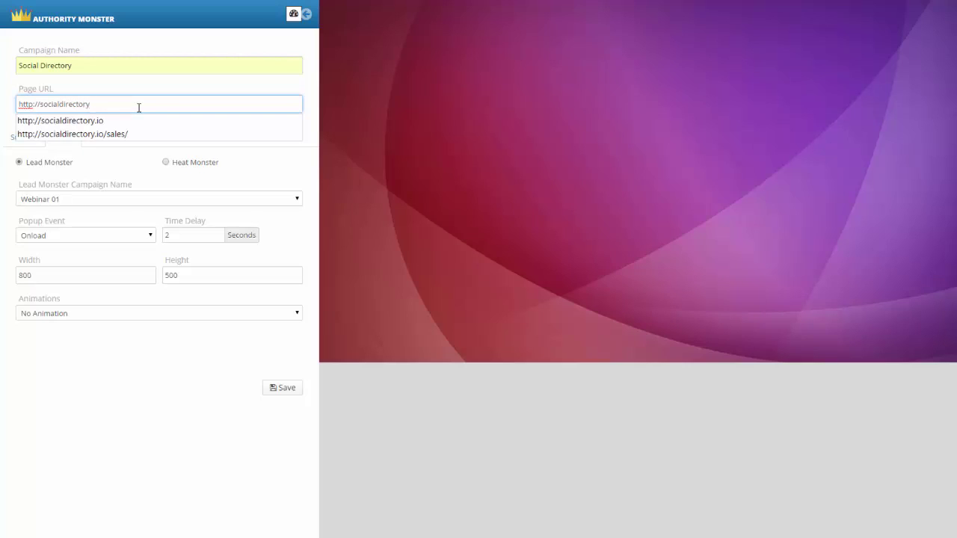
pyautogui.write('tory.io')
pyautogui.click(184, 367)
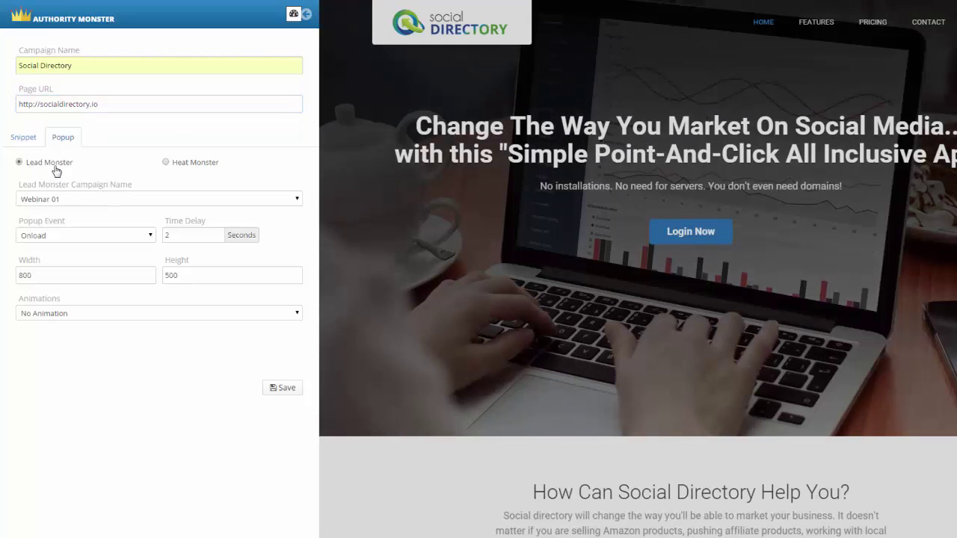
pyautogui.click(165, 162)
pyautogui.click(297, 199)
pyautogui.click(290, 214)
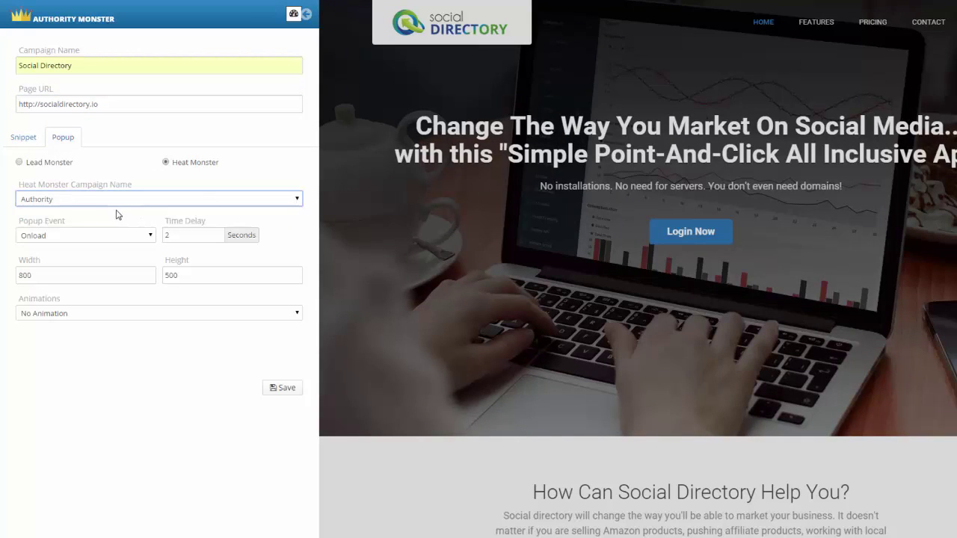
pyautogui.click(20, 162)
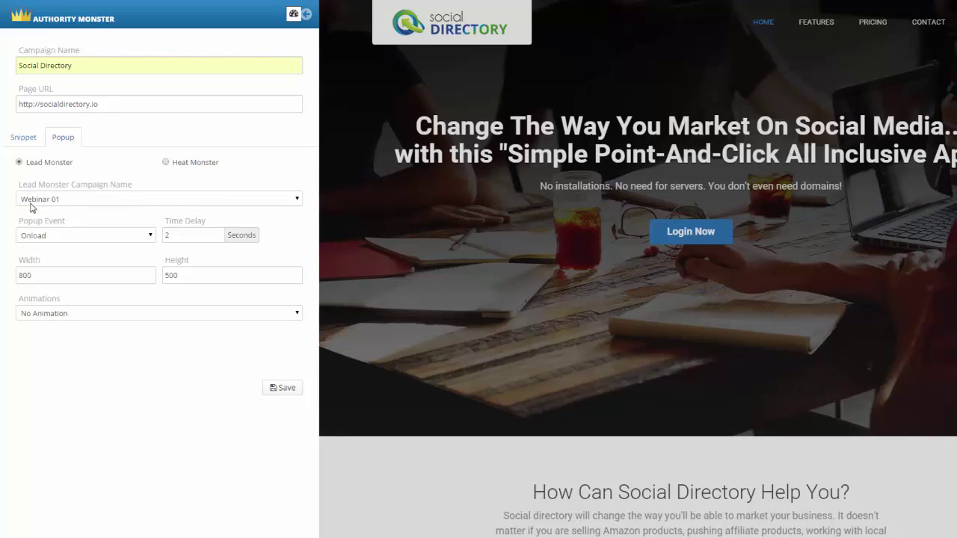
# Set the popup event to Onload with a time delay of 0 seconds
pyautogui.click(150, 237)
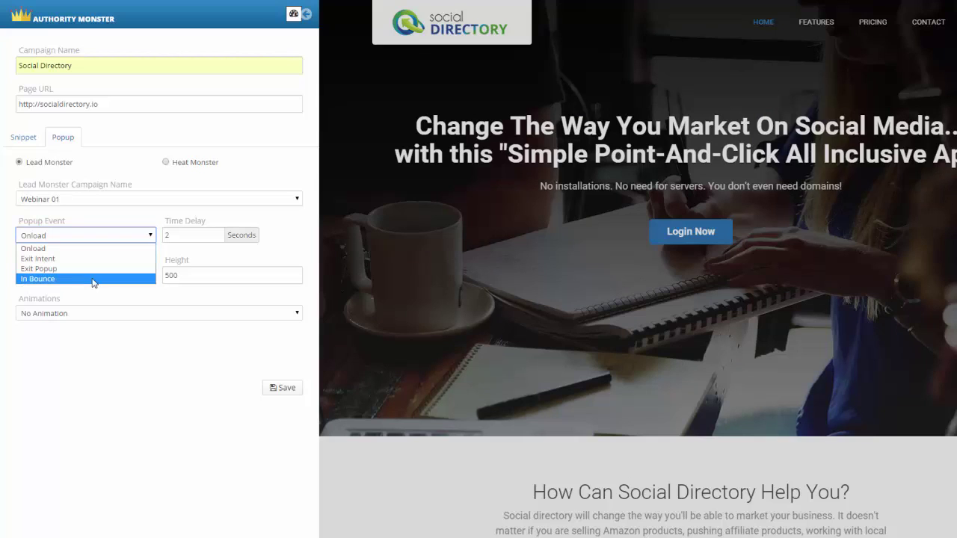
pyautogui.click(85, 249)
pyautogui.press('Tab')
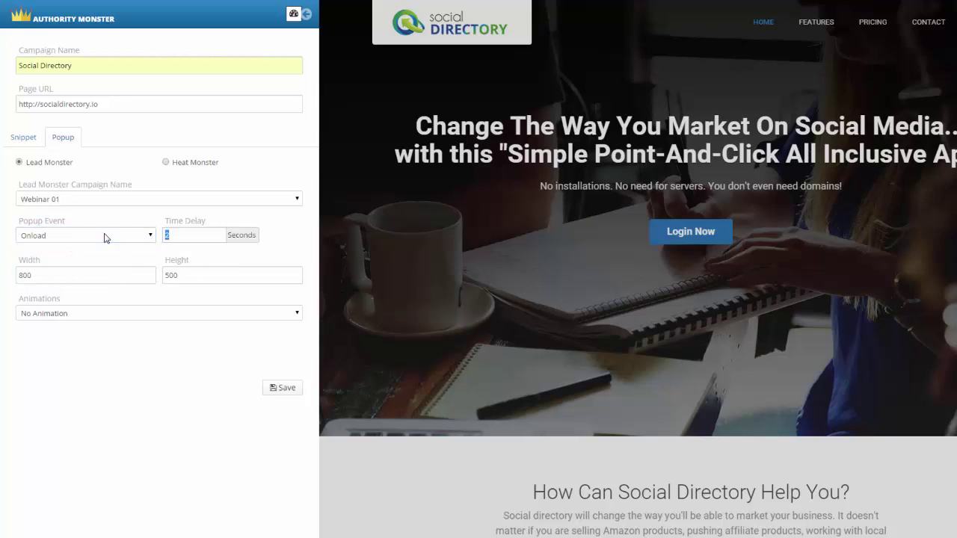
pyautogui.write('0')
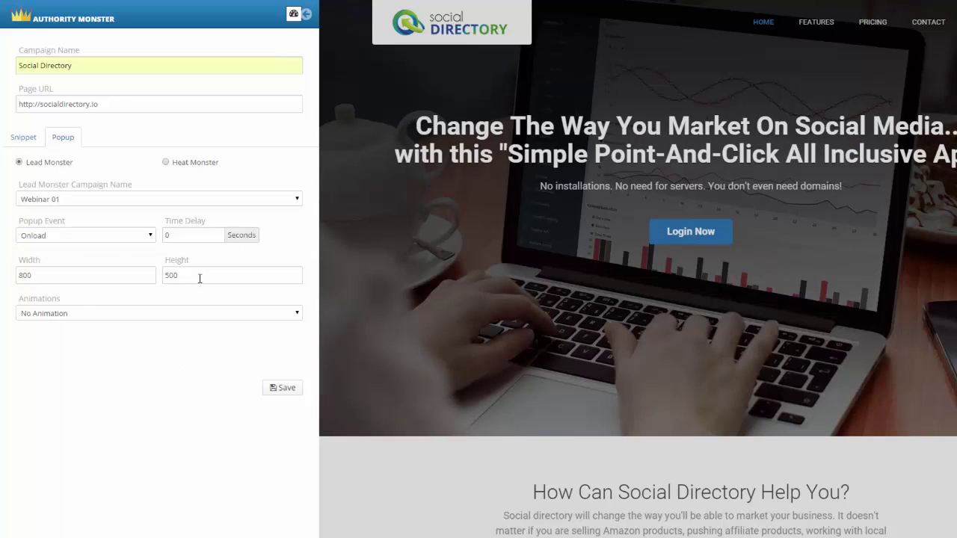
# Give the pop-up the tada animation and save the campaign
pyautogui.click(293, 315)
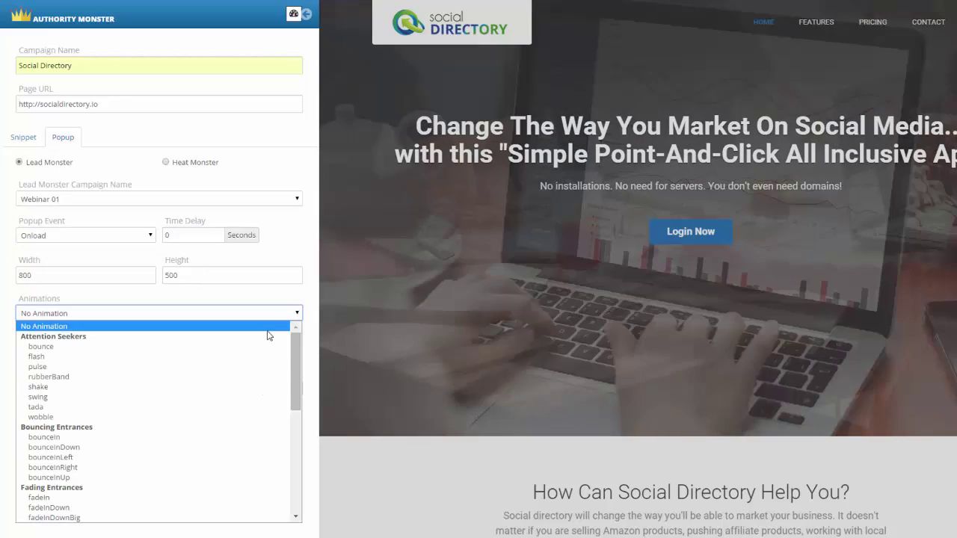
pyautogui.click(216, 407)
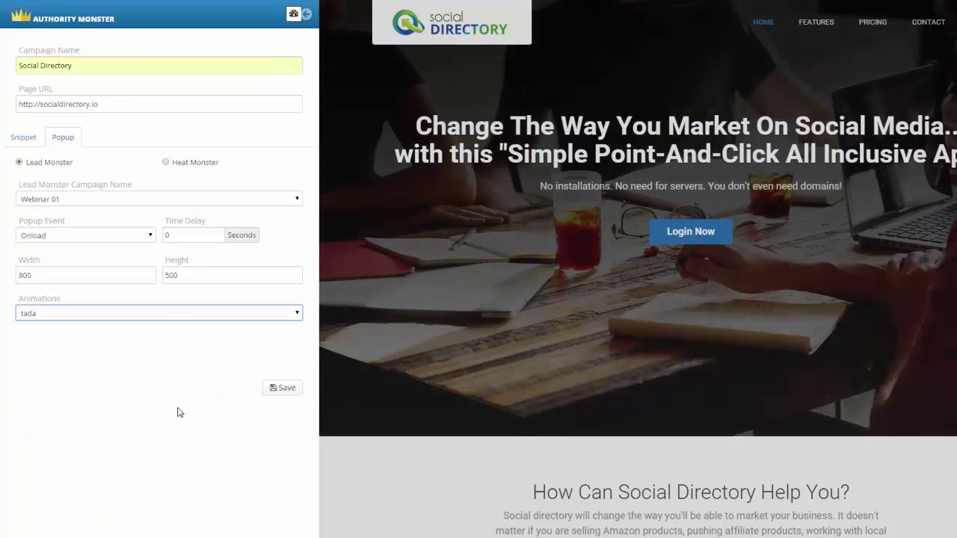
pyautogui.click(285, 391)
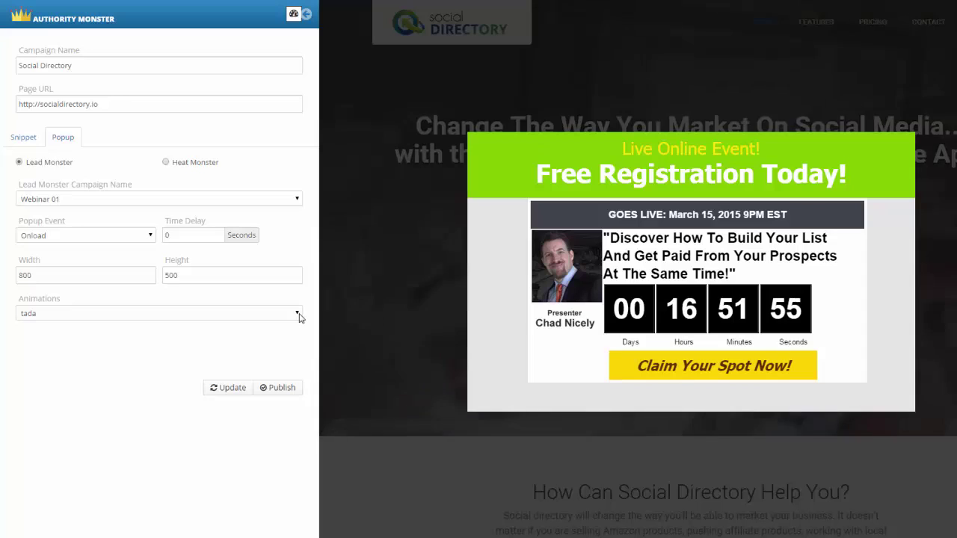
# Change the pop-up's animation to swing and update the campaign
pyautogui.click(295, 314)
pyautogui.click(229, 397)
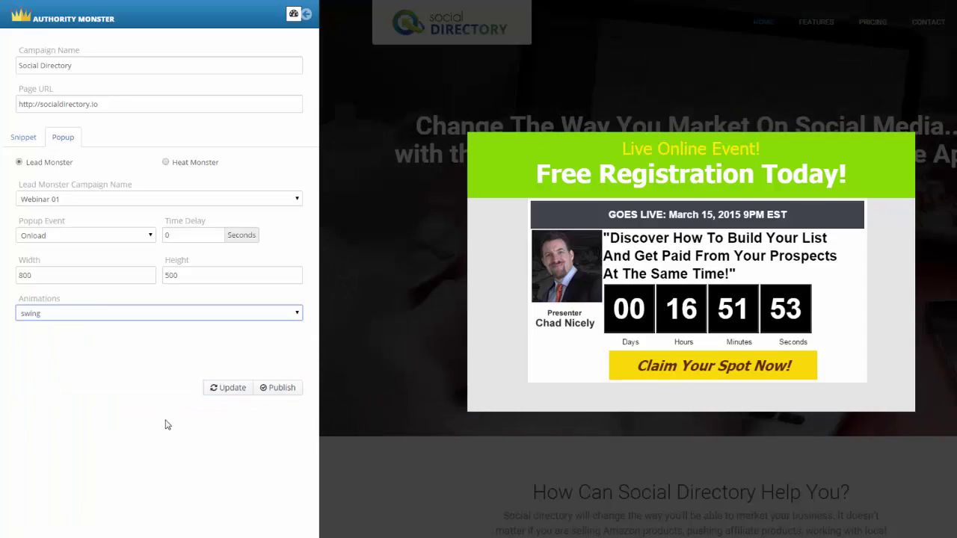
pyautogui.click(223, 393)
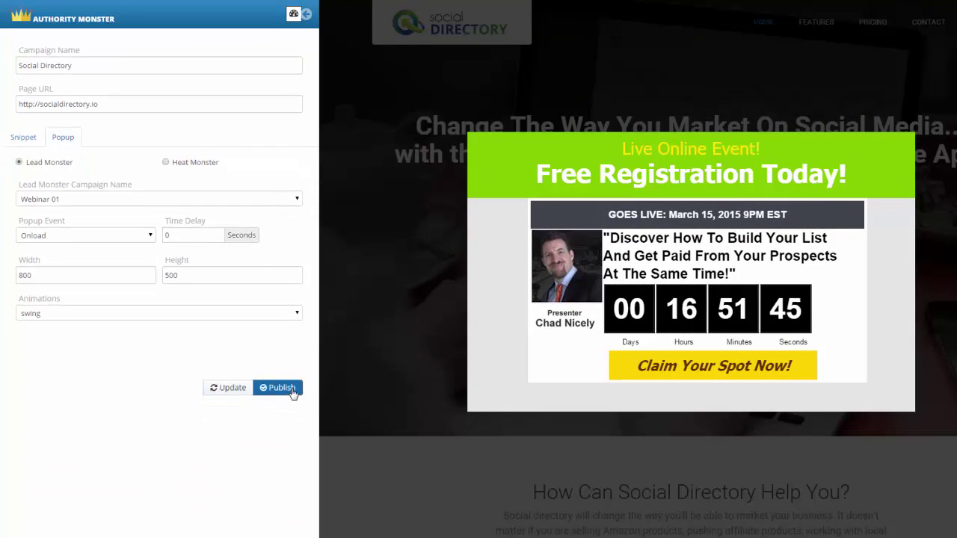
# Publish the campaign and select its generated link before returning to the dashboard
pyautogui.click(283, 388)
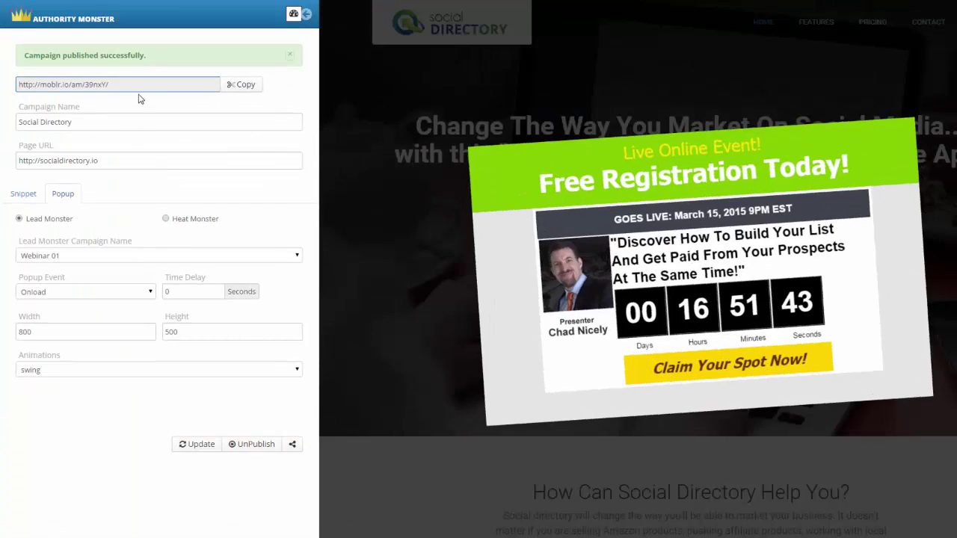
pyautogui.moveTo(136, 90); pyautogui.dragTo(7, 89)
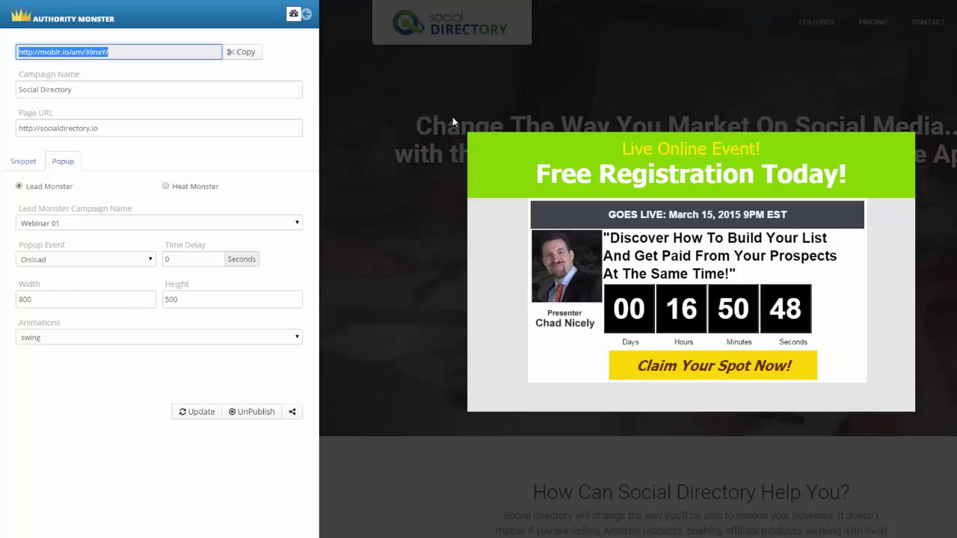
pyautogui.click(36, 21)
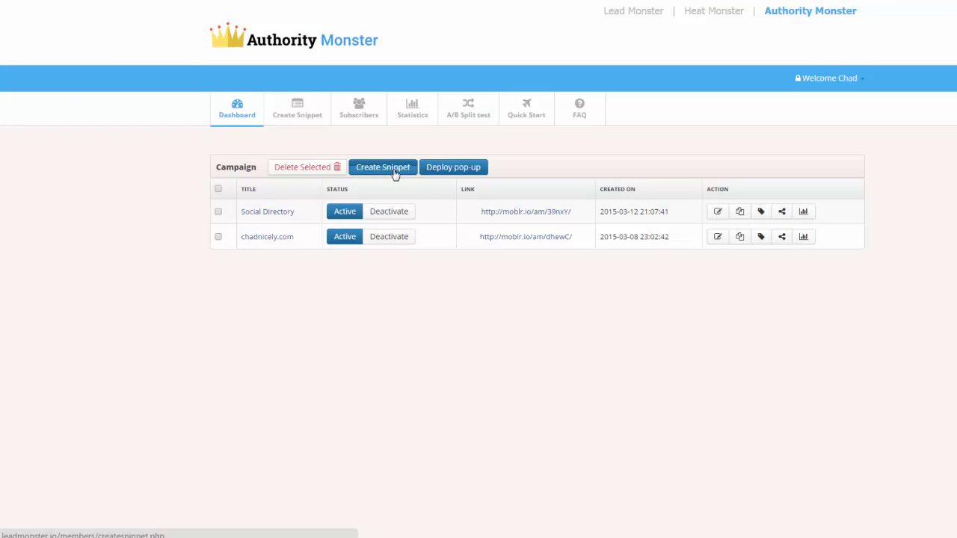
# Start a new snippet campaign named snip1 with chadnicely.com as the page URL
pyautogui.click(395, 169)
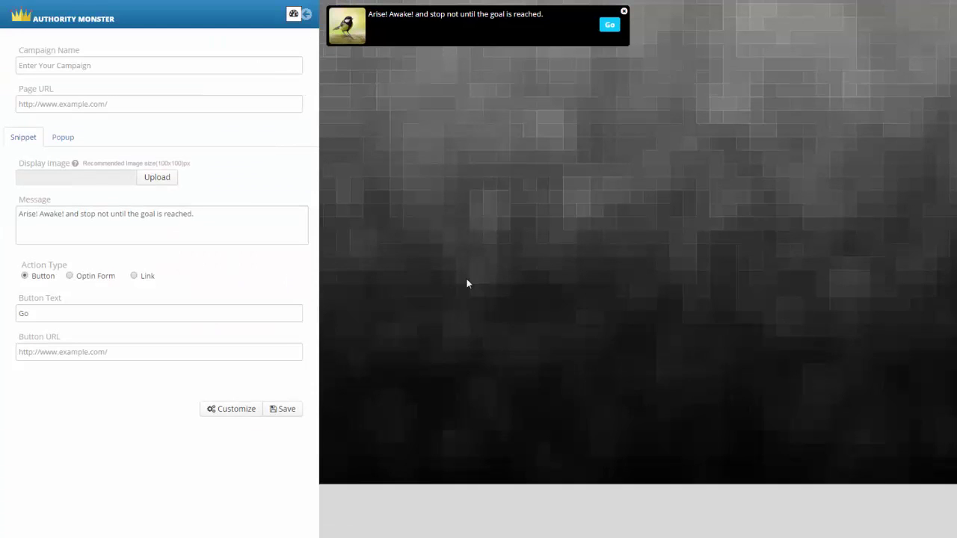
pyautogui.click(139, 64)
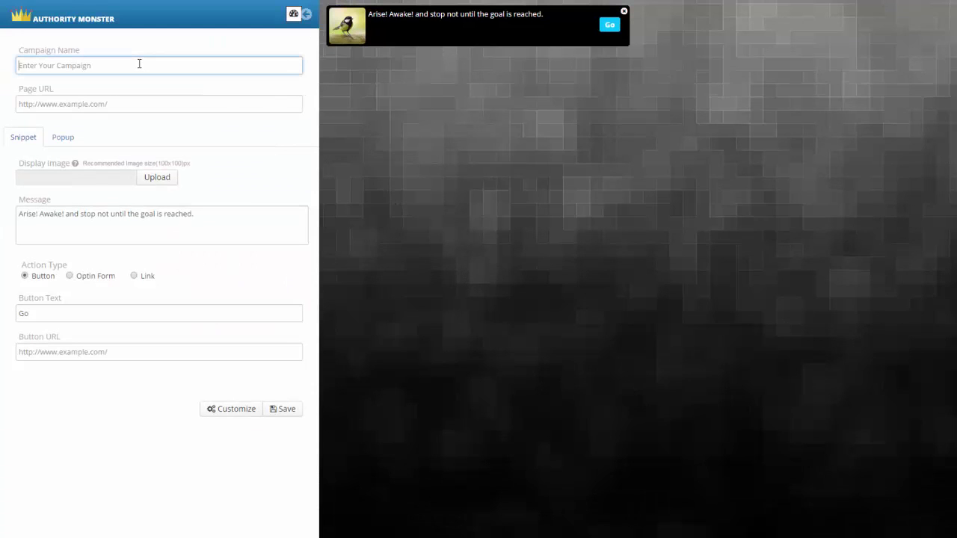
pyautogui.write('snip1')
pyautogui.click(142, 105)
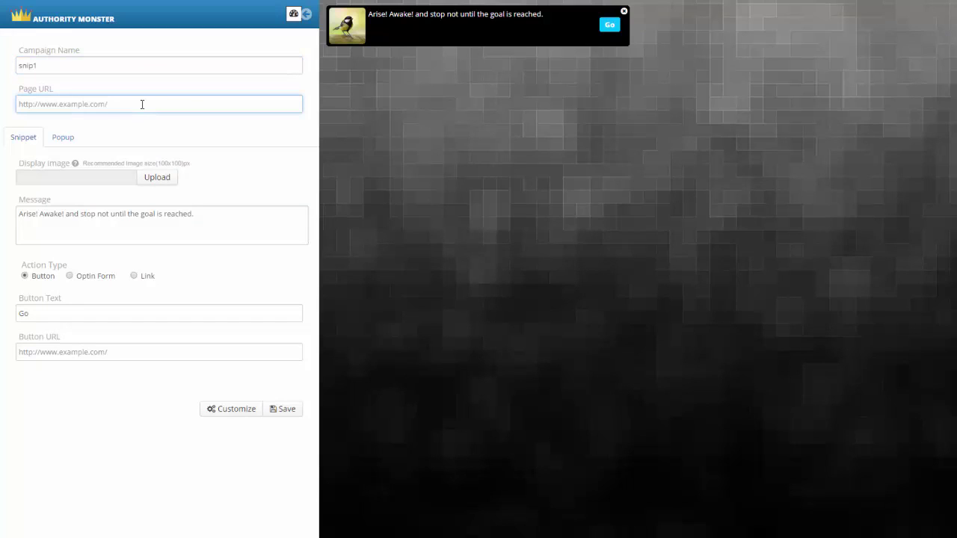
pyautogui.write('chadnicely.com')
pyautogui.click(125, 176)
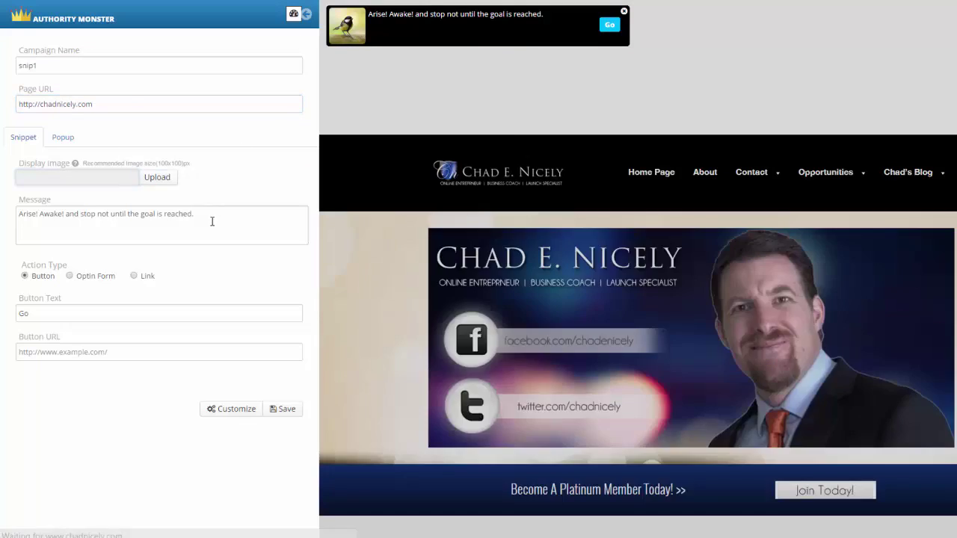
# Try the Optin Form and Link action types on the snippet and return to the dashboard without saving it
pyautogui.click(232, 220)
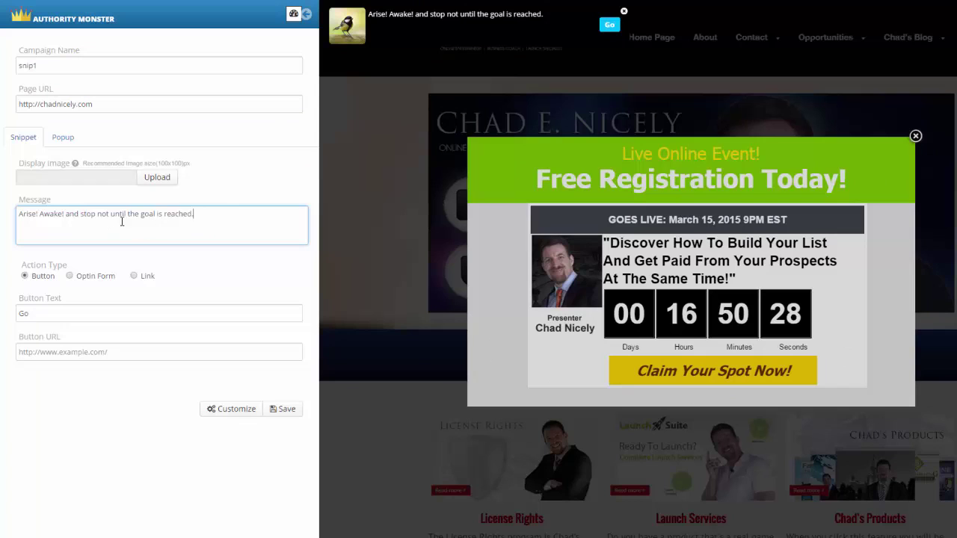
pyautogui.moveTo(211, 214); pyautogui.dragTo(19, 214)
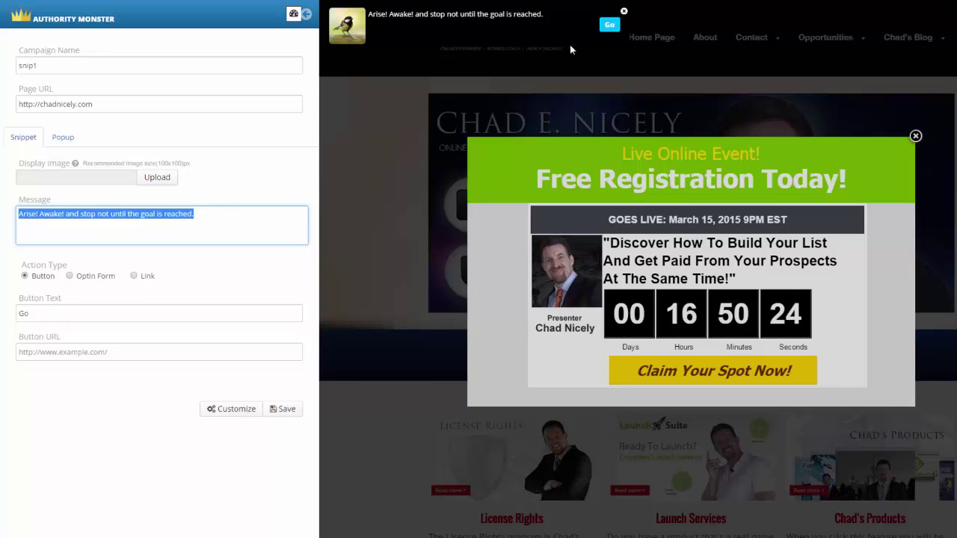
pyautogui.click(72, 276)
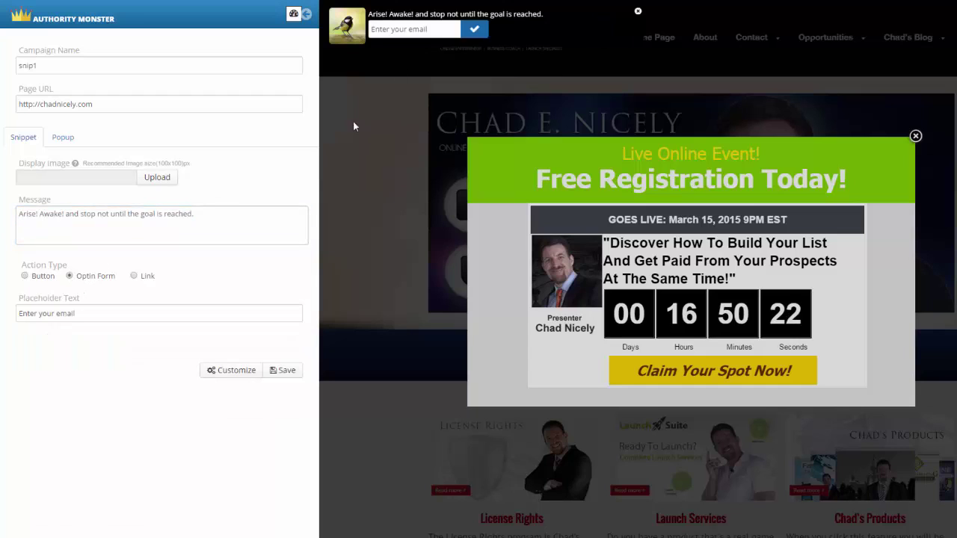
pyautogui.click(135, 277)
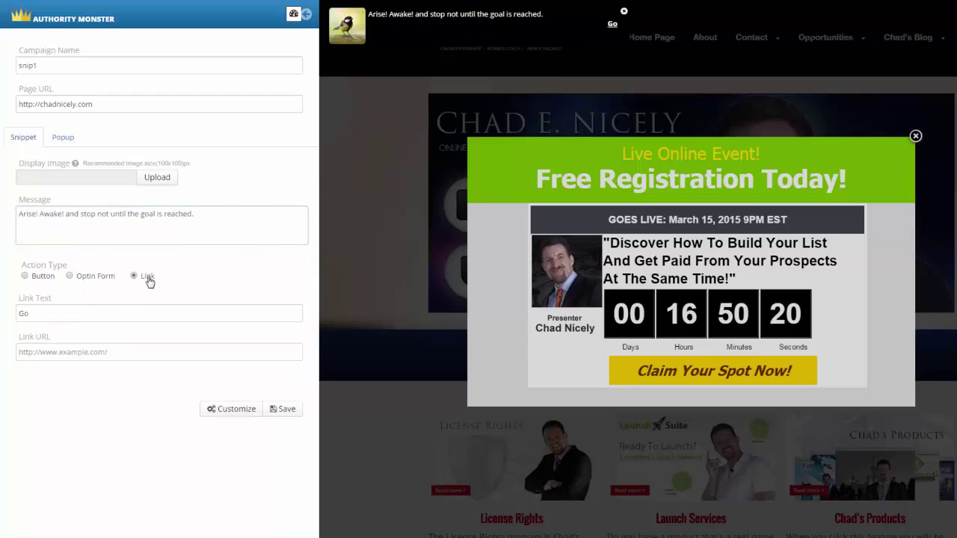
pyautogui.click(71, 281)
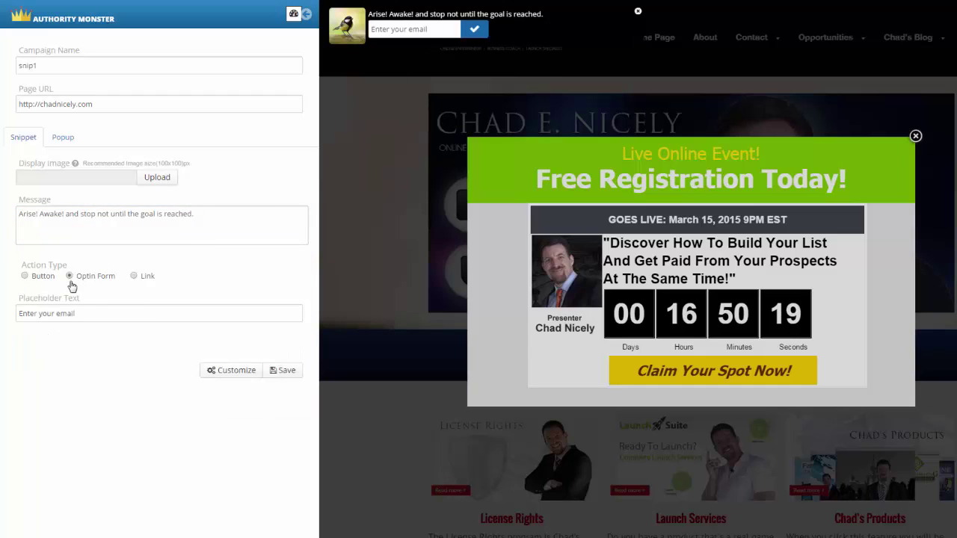
pyautogui.click(133, 276)
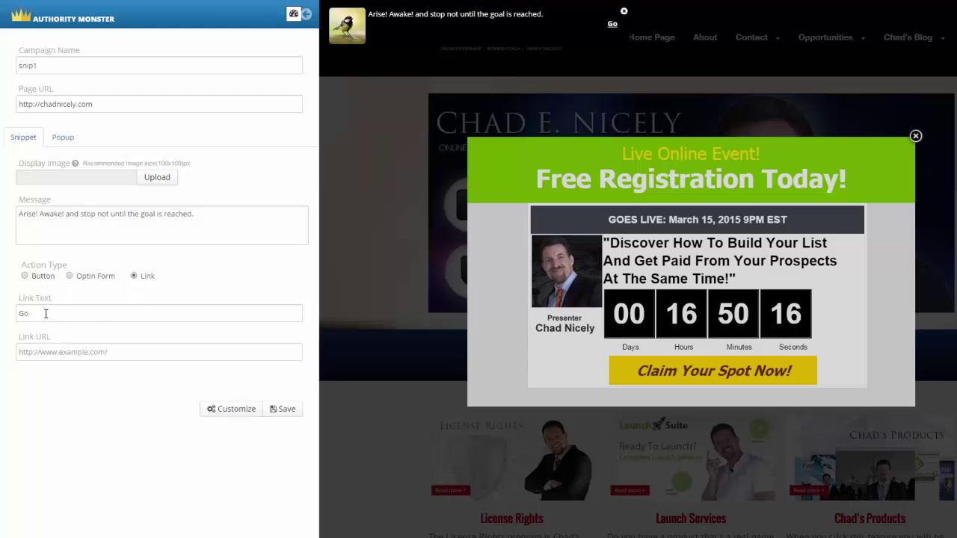
pyautogui.click(69, 276)
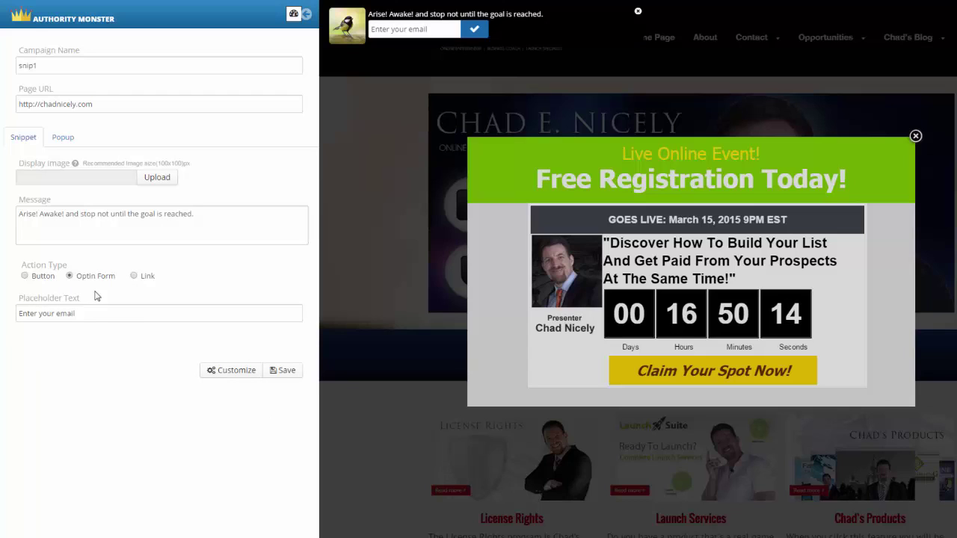
pyautogui.click(284, 371)
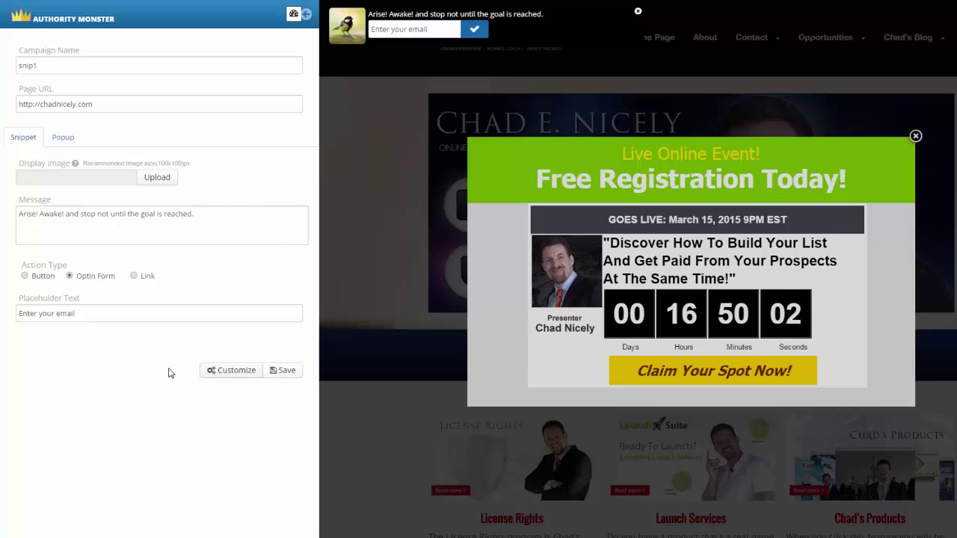
pyautogui.click(19, 18)
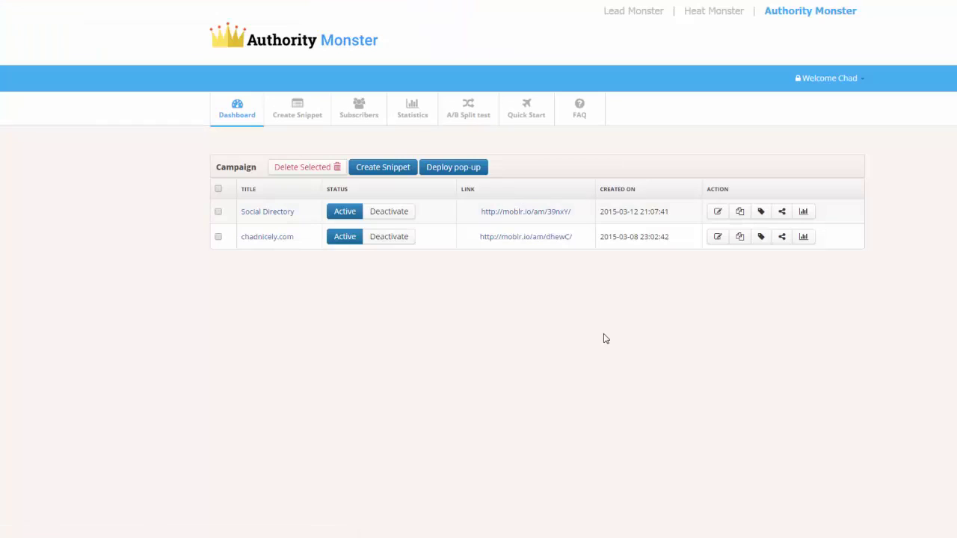